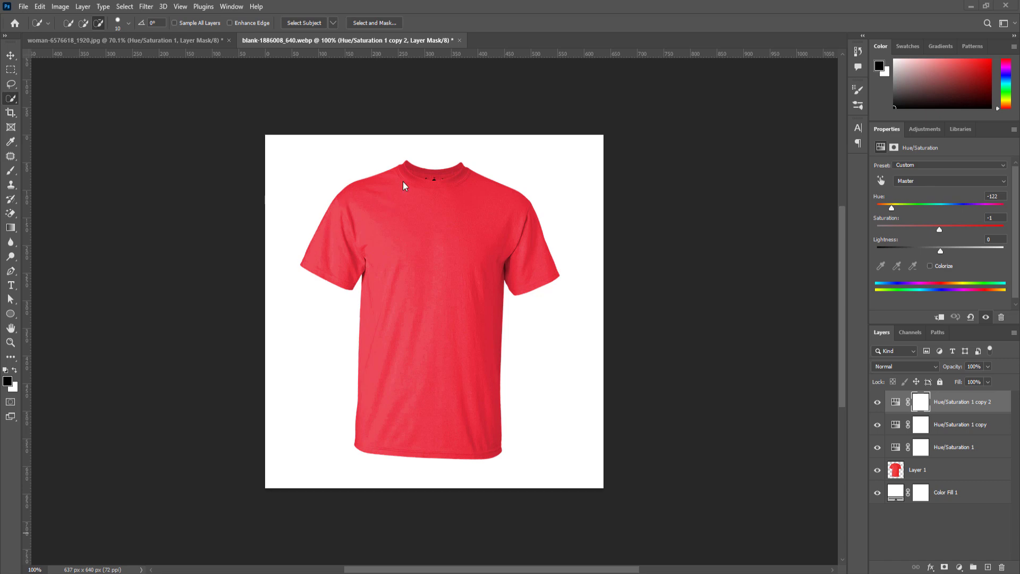
Compare the shirt's colour variants by hiding the three Hue/Saturation layers one by one and showing them again.
left_click(878, 402)
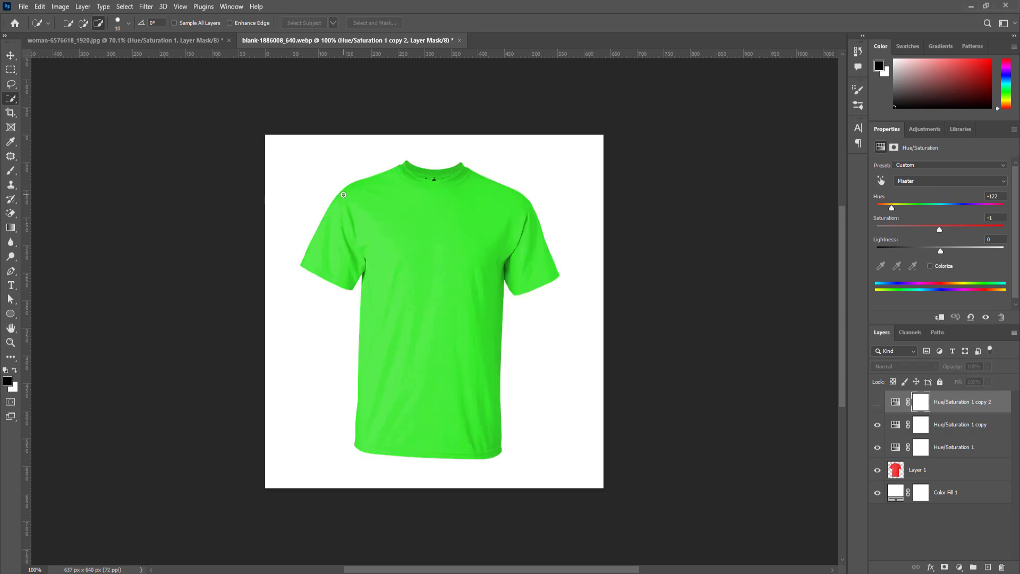
left_click(878, 425)
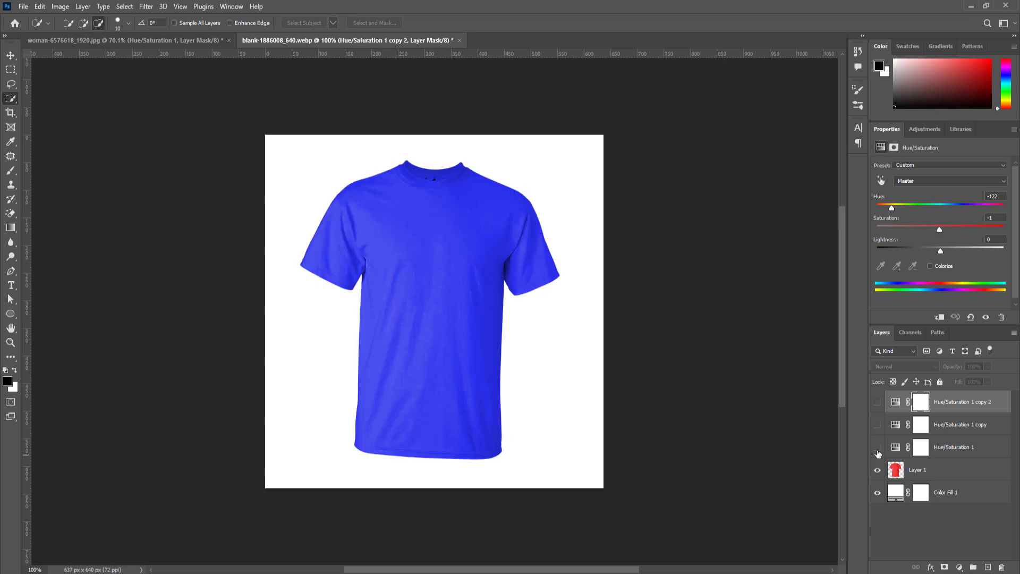
left_click(878, 448)
left_click(878, 448)
left_click(878, 425)
left_click(878, 402)
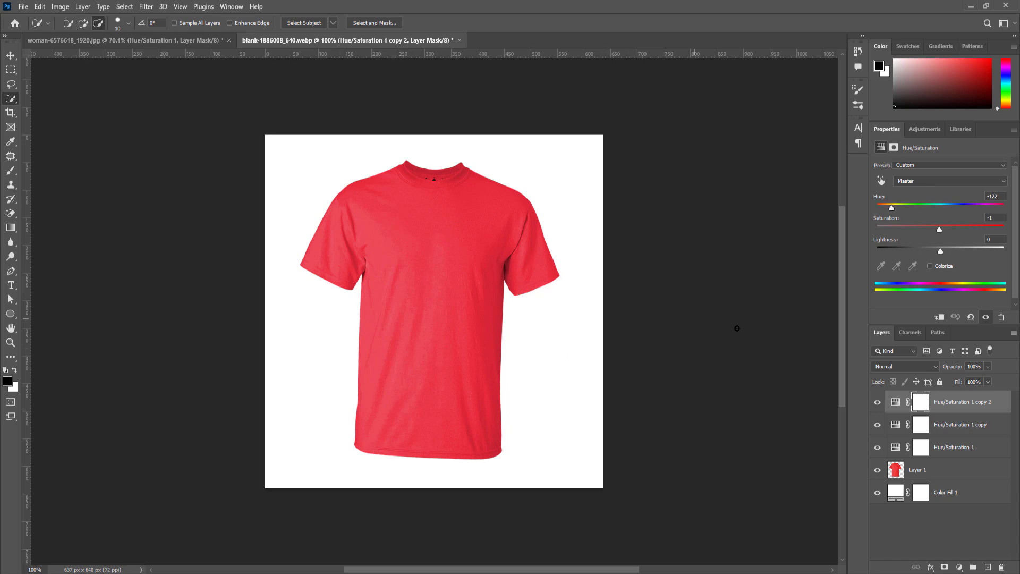
Close the T-shirt document, discarding its changes, and reopen blank-1886008_640 from the Downloads folder.
left_click(460, 40)
left_click(503, 216)
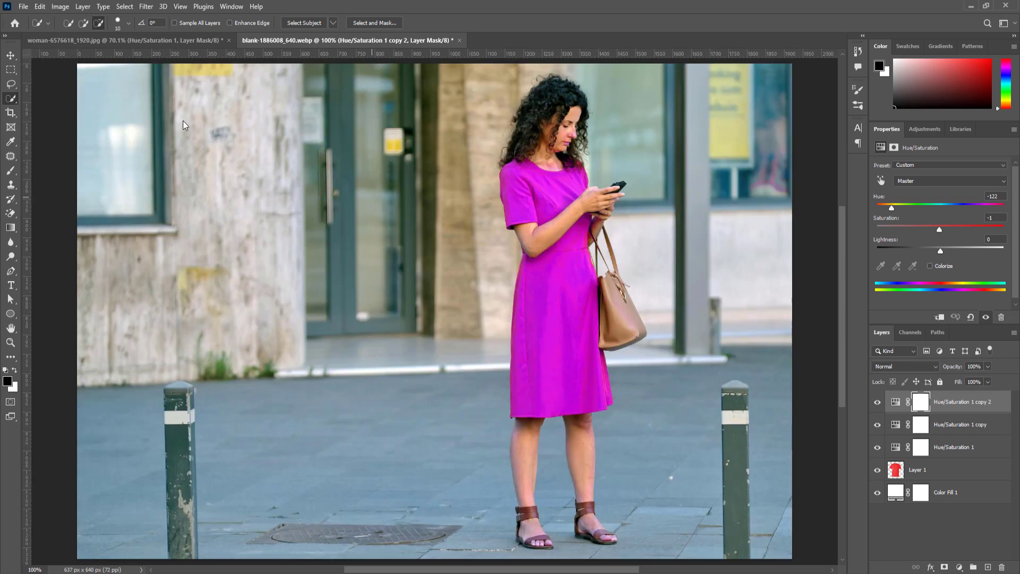
left_click(23, 6)
left_click(32, 26)
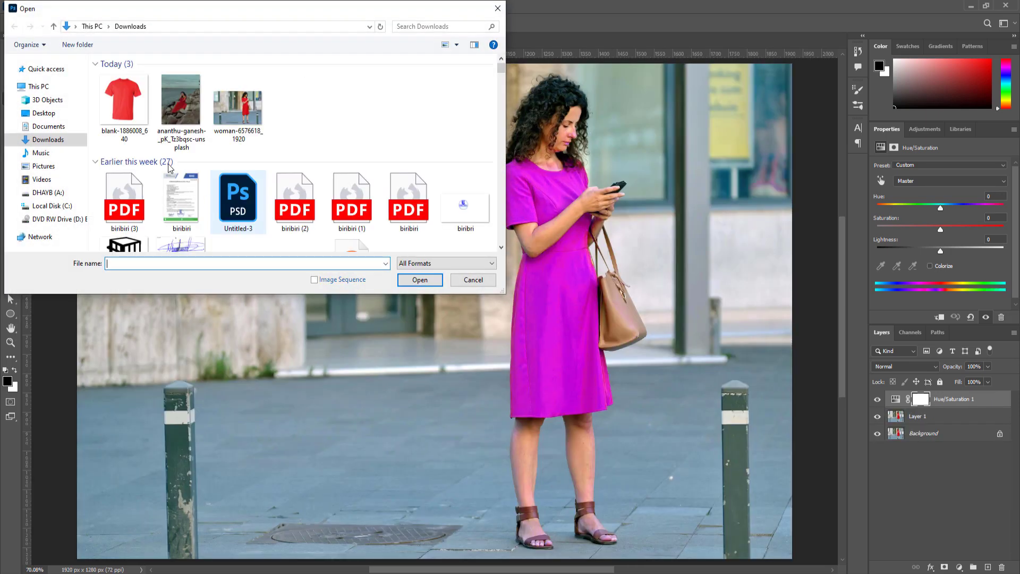
left_click(139, 110)
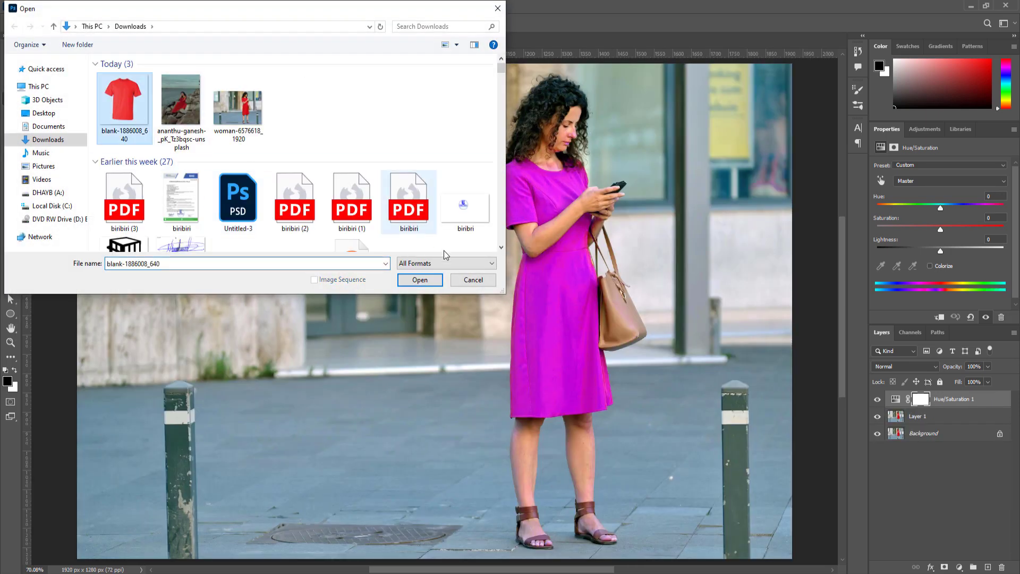
left_click(423, 279)
key("x")
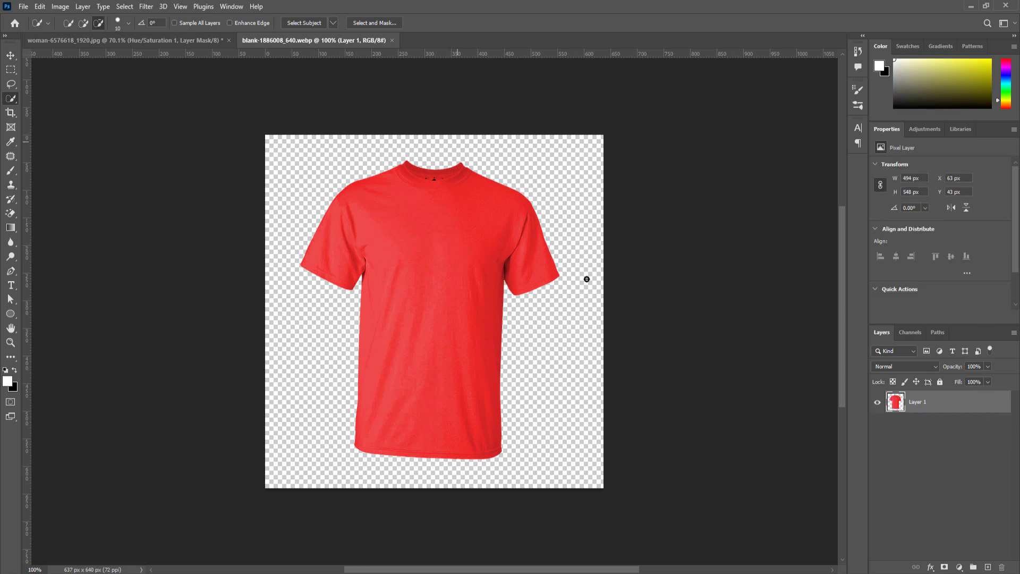
Move the T-shirt slightly down the canvas to about X 60 px, Y 57 px and deselect its layer.
left_click(13, 56)
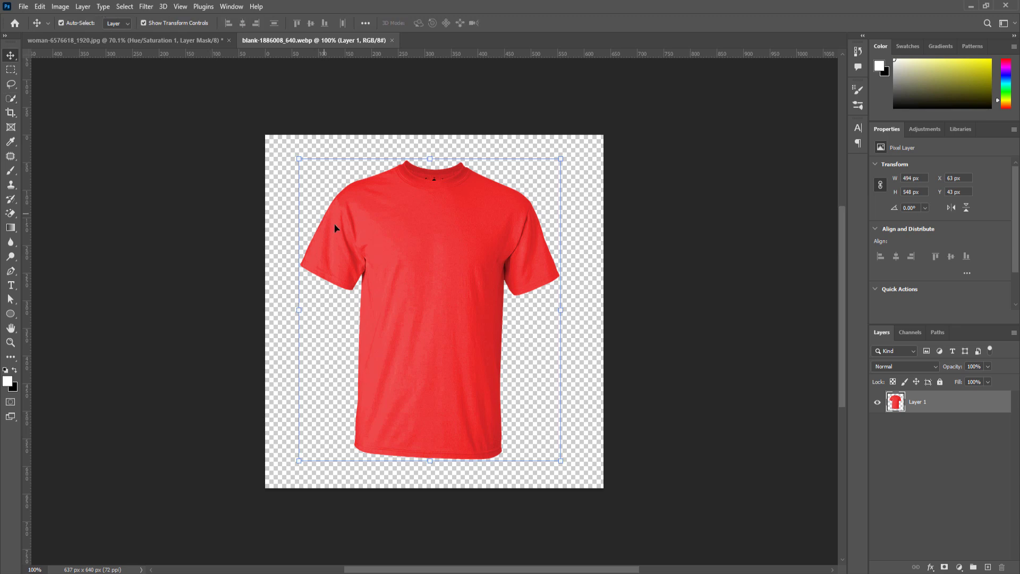
mouse_move(331, 233)
left_mouse_down()
mouse_move(338, 224)
mouse_move(331, 239)
left_mouse_up()
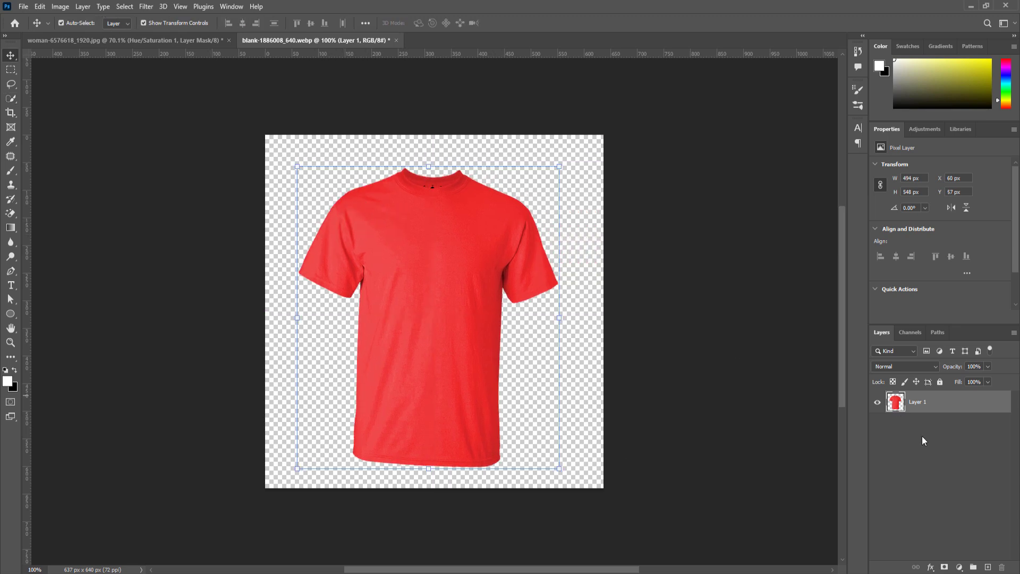
left_click(638, 381)
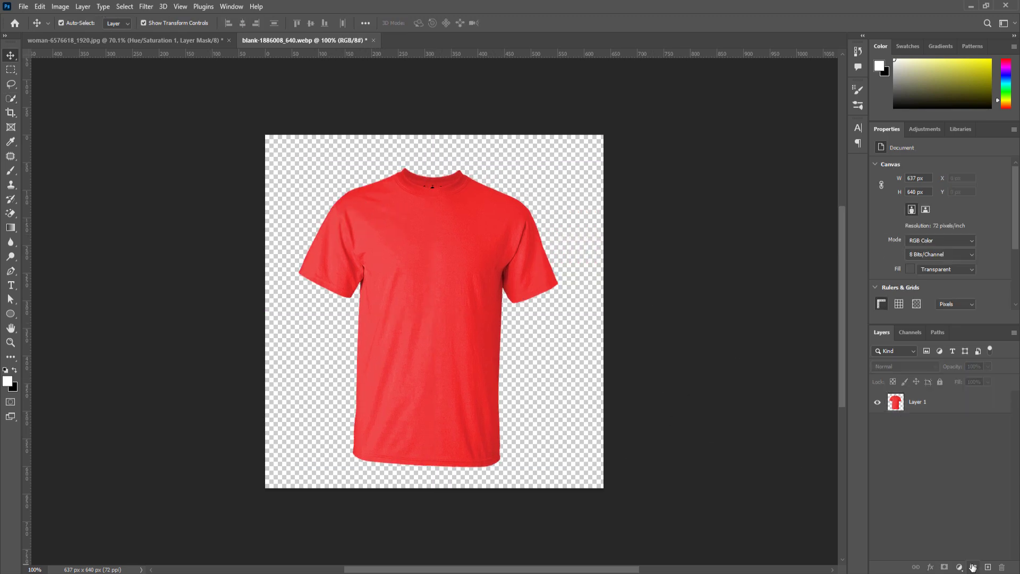
Add a white (ffffff) Solid Color fill layer and place it beneath the T-shirt layer as the background.
left_click(959, 567)
left_click(962, 375)
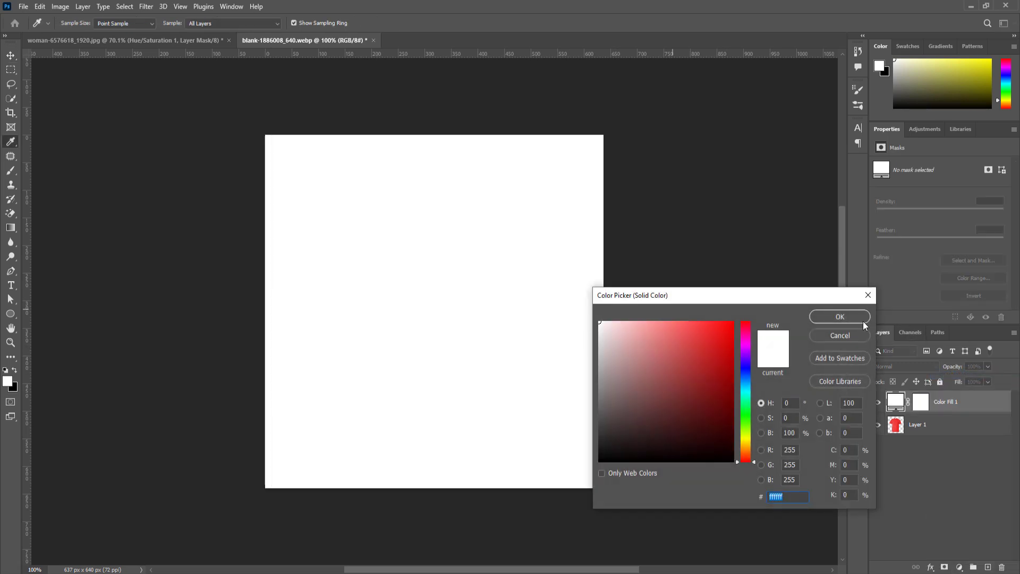
left_click(839, 317)
left_click_drag(936, 409, 932, 432)
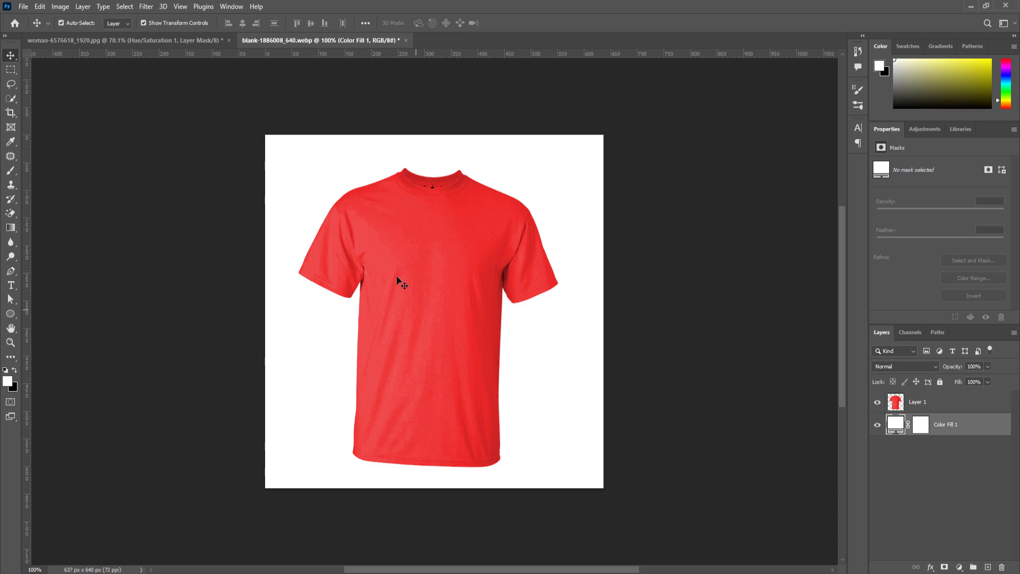
Add a Hue/Saturation adjustment layer directly above the T-shirt layer, Layer 1.
left_click(927, 131)
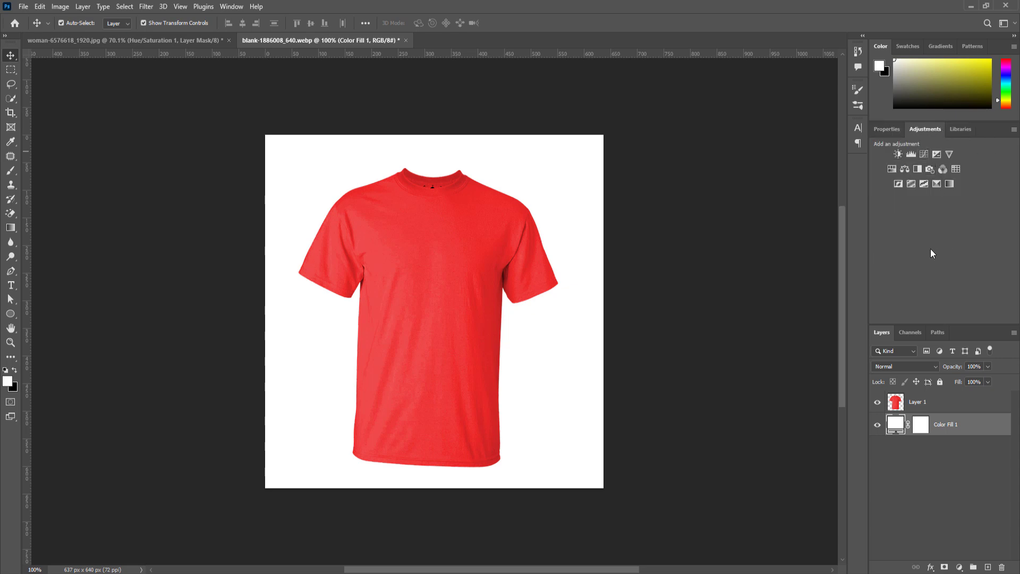
left_click(933, 404)
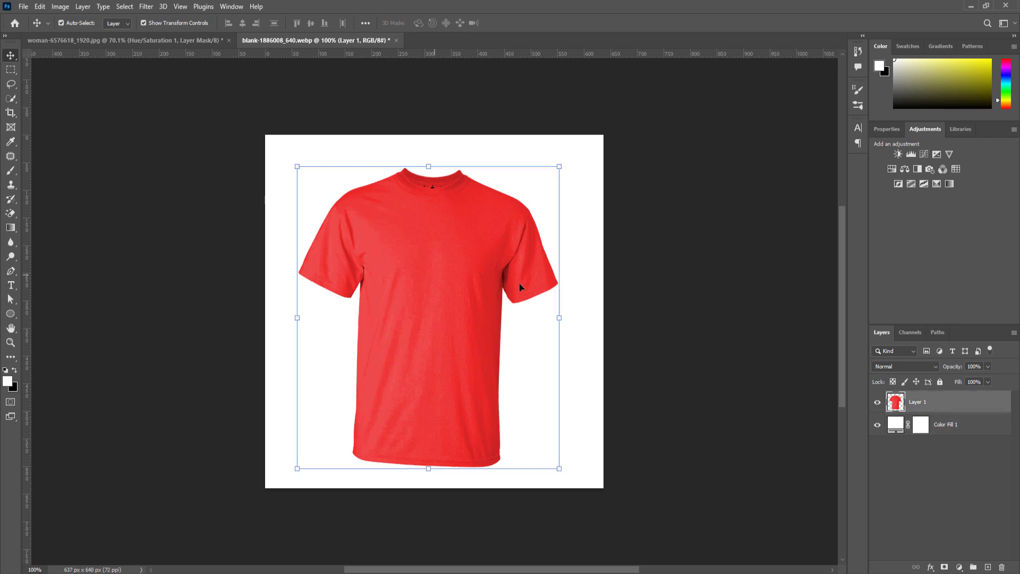
left_click(892, 169)
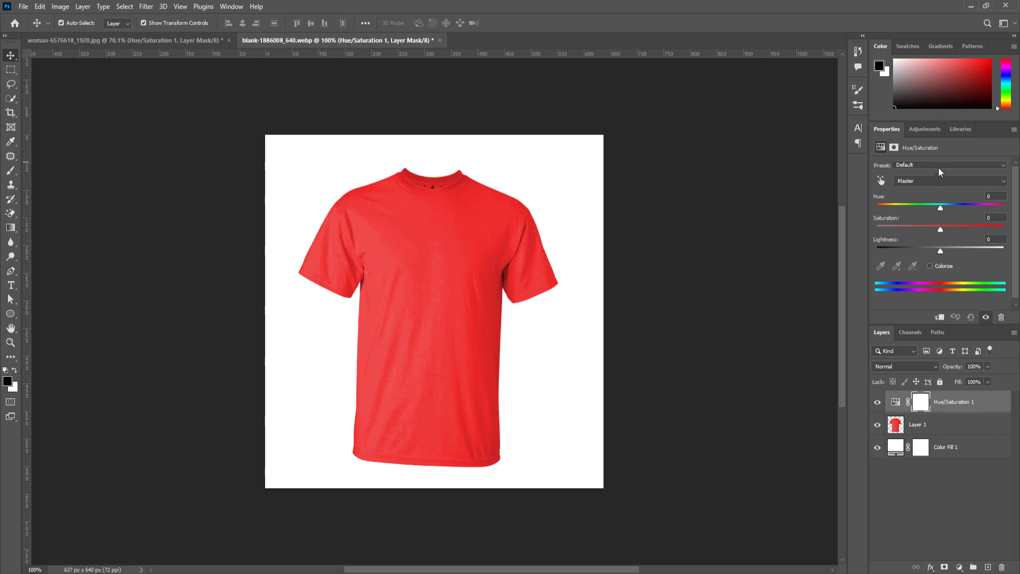
Keep the Hue/Saturation range on Master and set the Hue to -77 to turn the shirt purple.
left_click(933, 181)
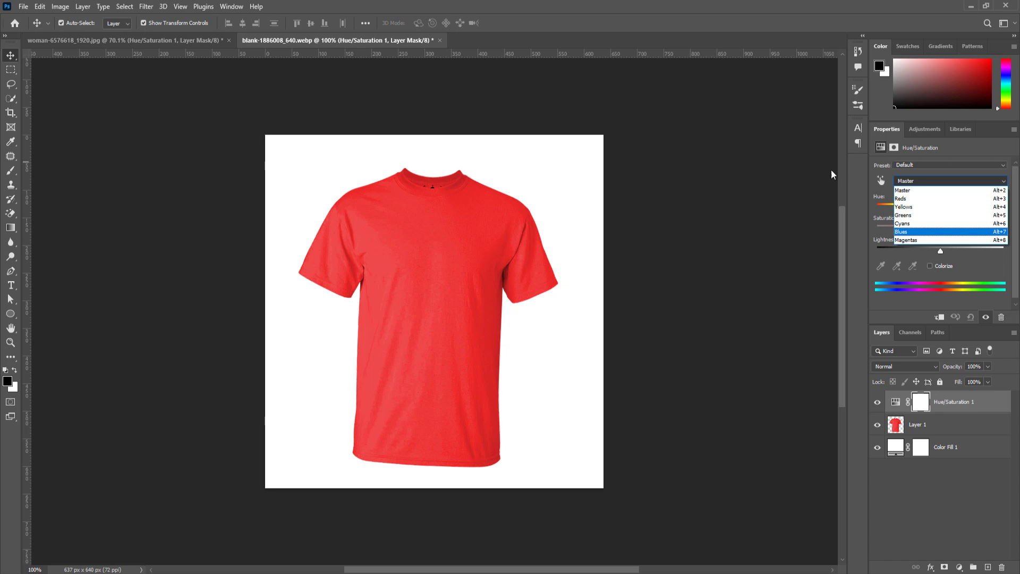
left_click(913, 183)
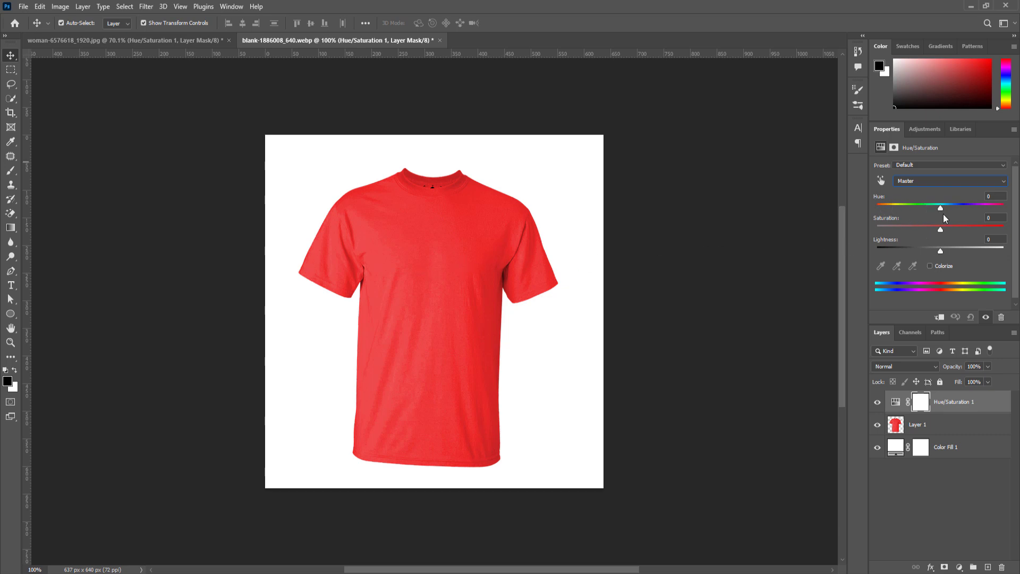
left_click_drag(941, 208, 954, 209)
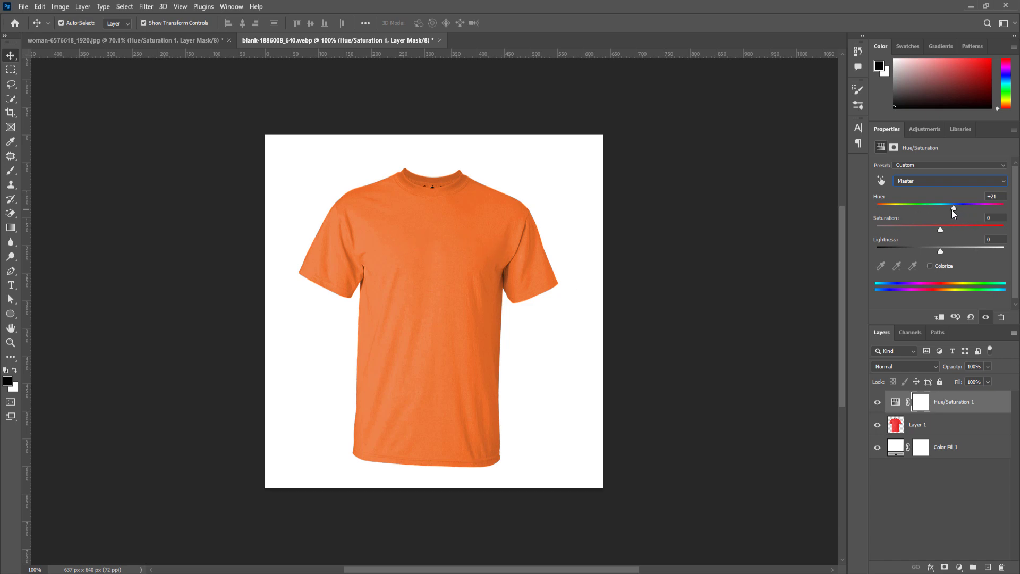
left_click_drag(952, 209, 969, 212)
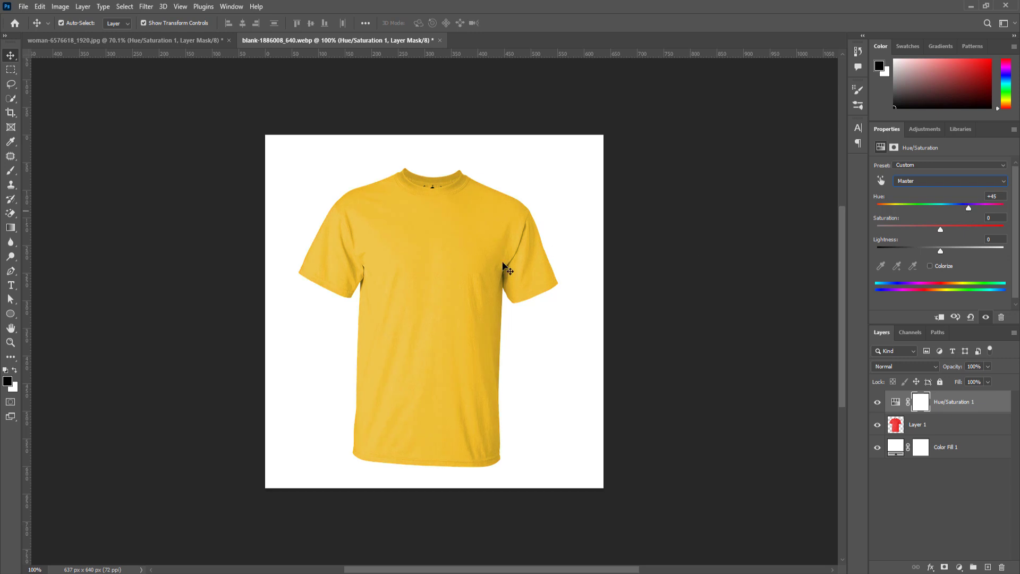
left_click_drag(969, 212, 906, 222)
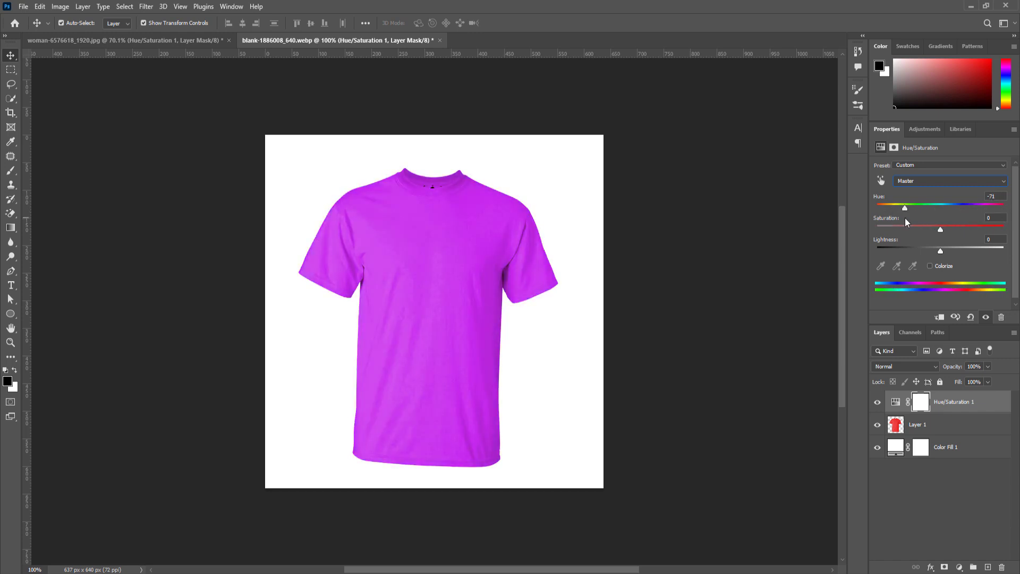
left_click(959, 433)
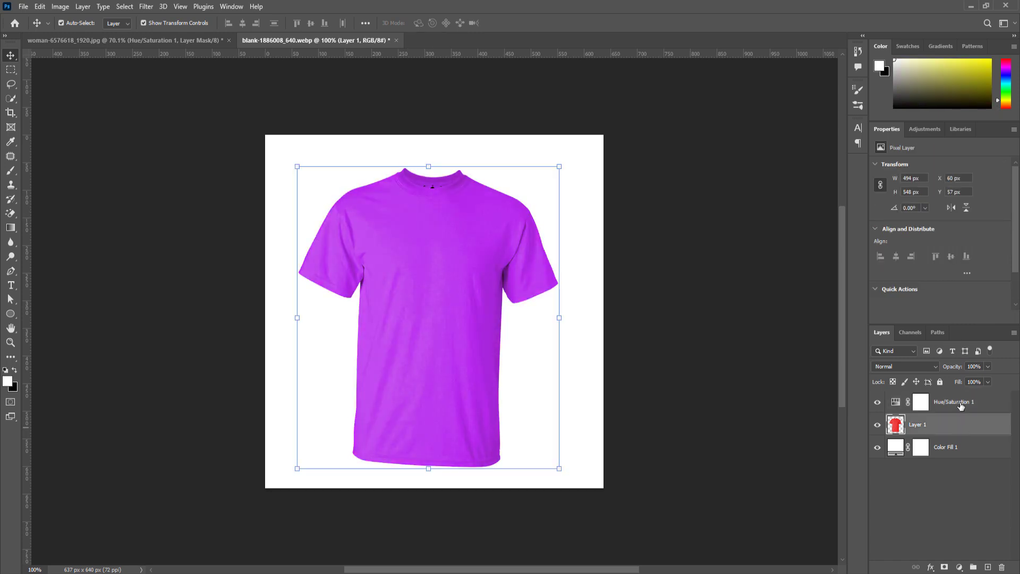
left_click(963, 405)
key("ctrl+j")
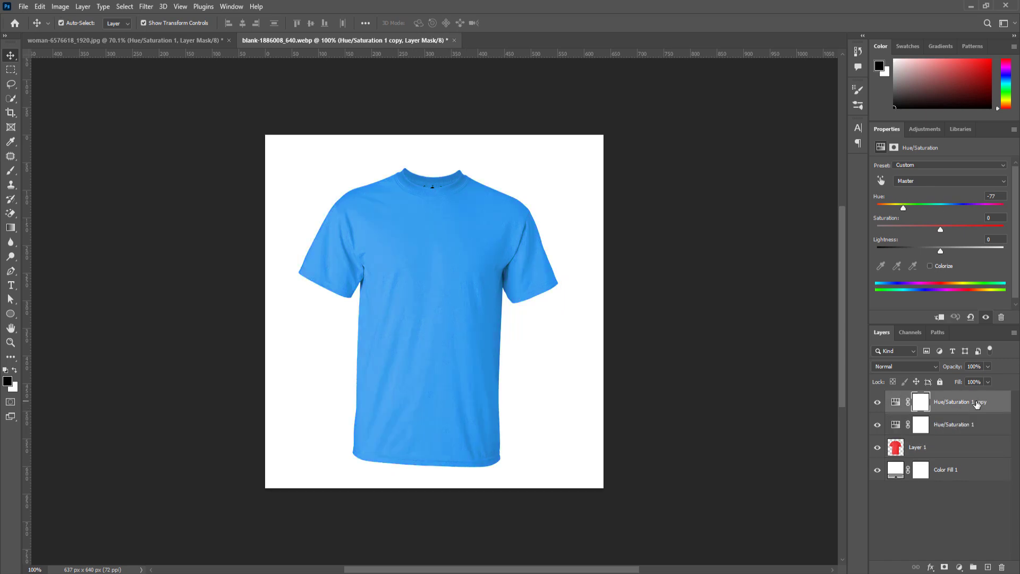
key("ctrl+z")
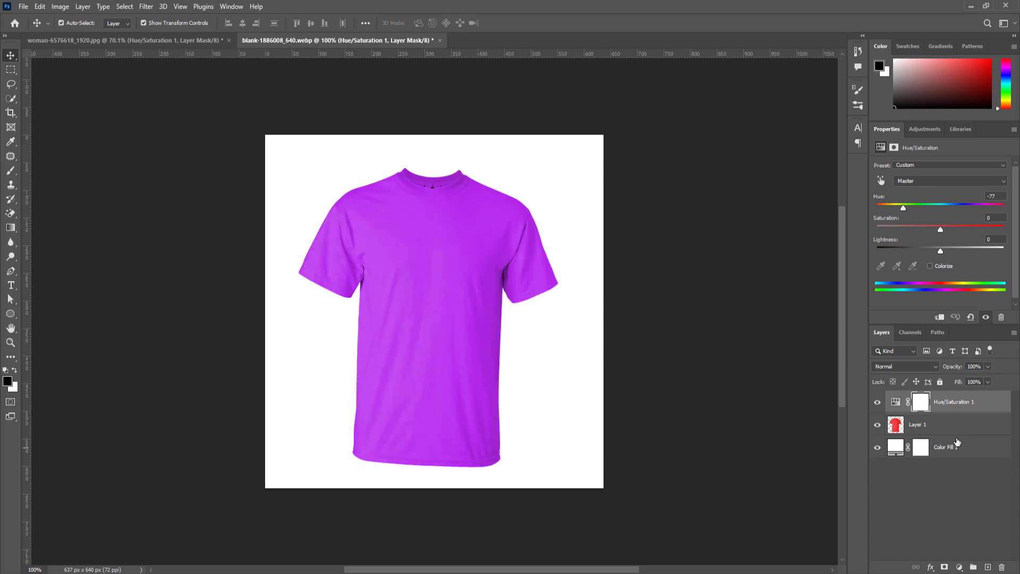
Duplicate Layer 1 together with its Hue/Saturation layer, and set the copied adjustment's Hue to -25 for a pink shirt.
left_click(955, 428)
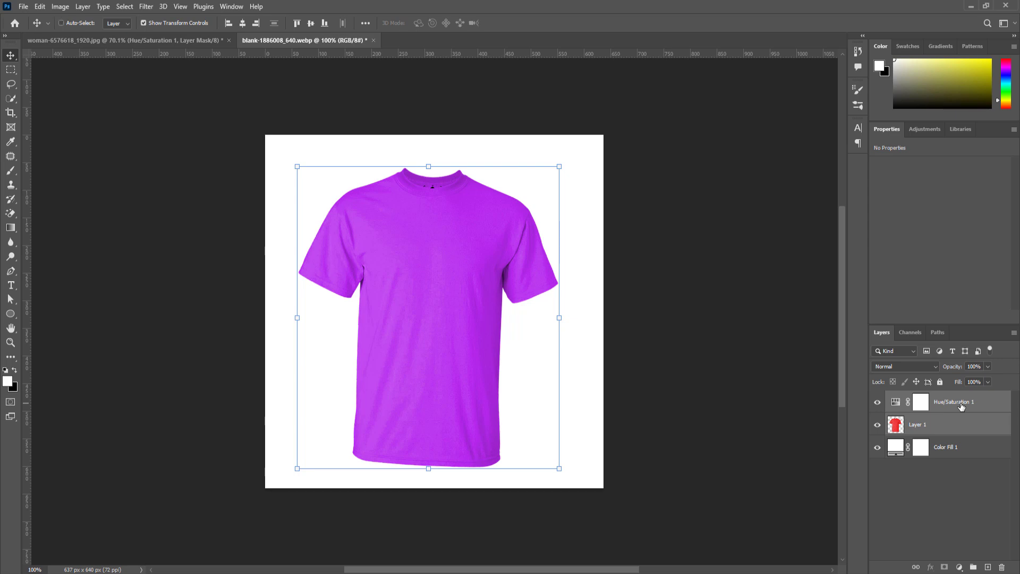
key("ctrl+j")
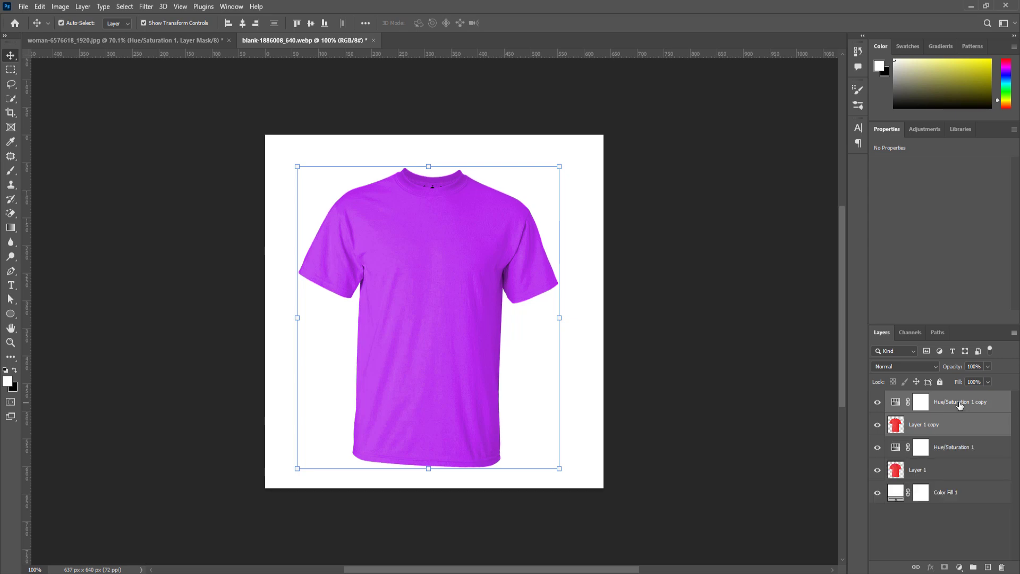
left_click(893, 403)
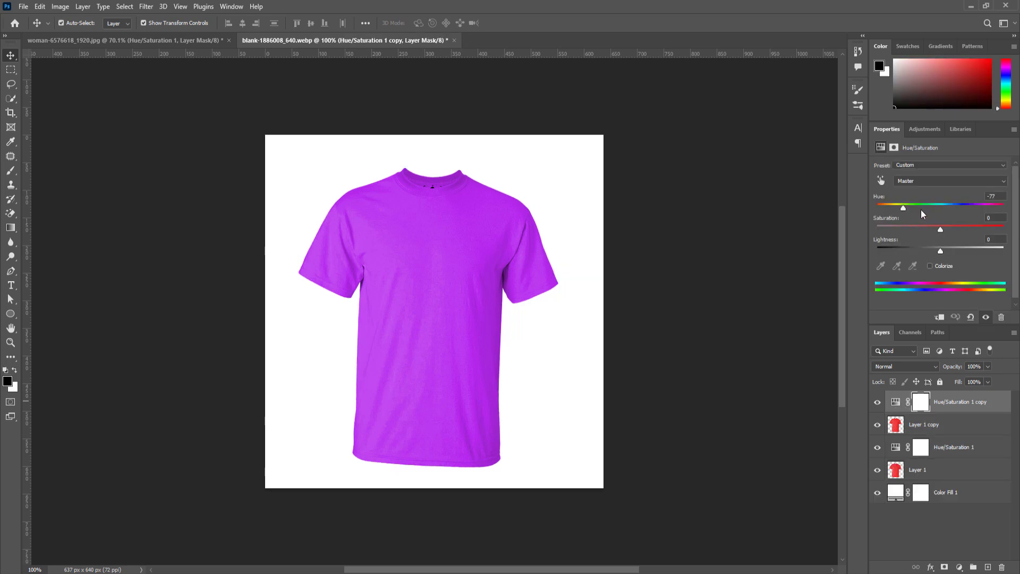
left_click_drag(902, 208, 925, 207)
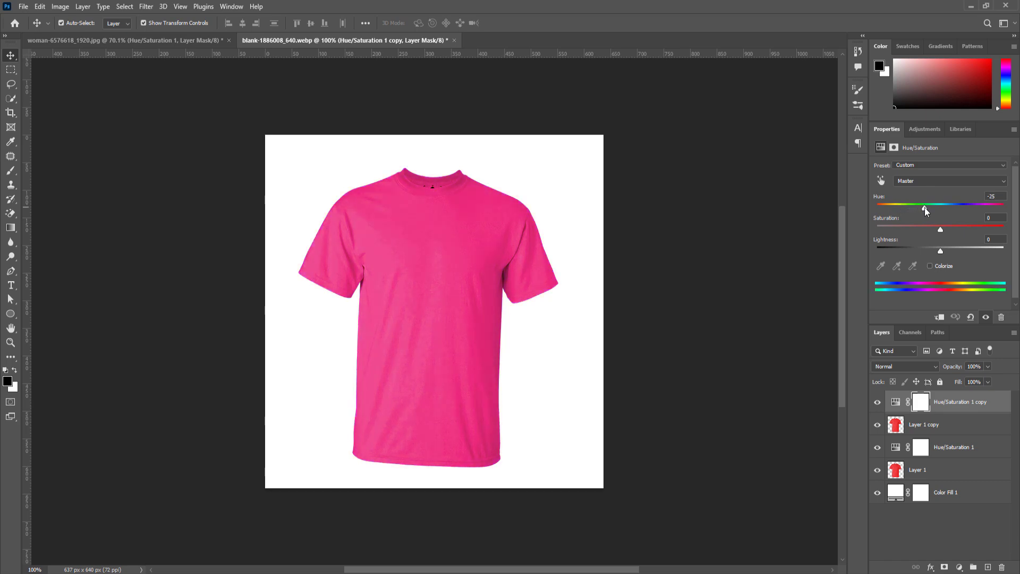
left_click(966, 420)
left_click(963, 408)
key("ctrl+j")
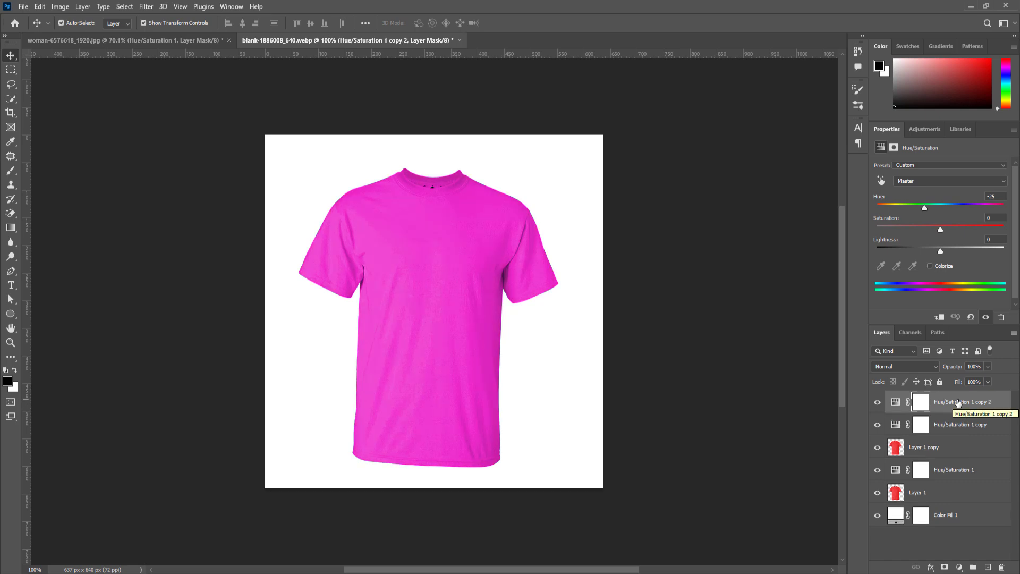
key("ctrl+z")
key("ctrl+z")
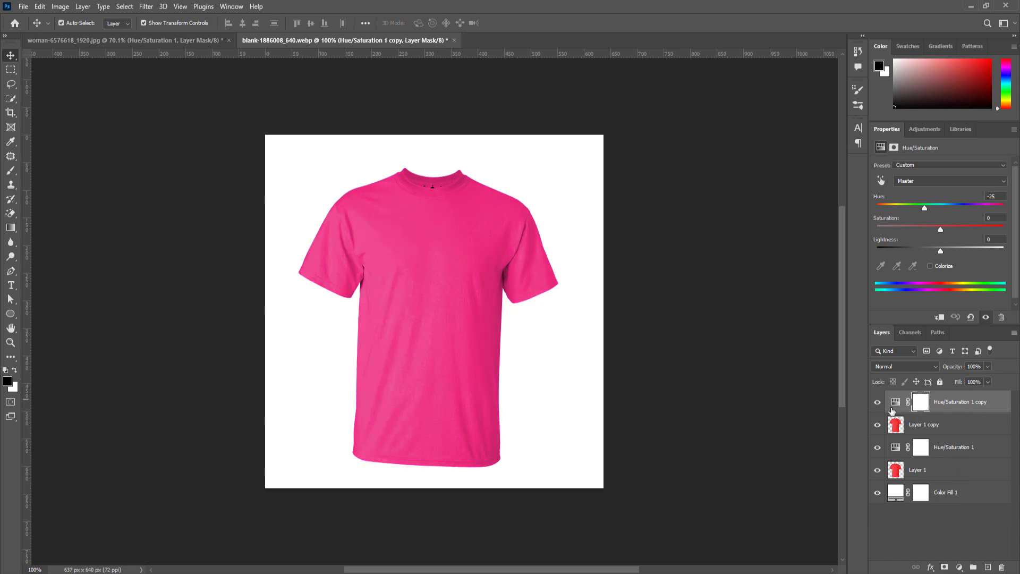
Duplicate Layer 1 copy with its Hue/Saturation layer, and set the new adjustment's Hue to +106 for a green shirt.
left_click(952, 402, "shift")
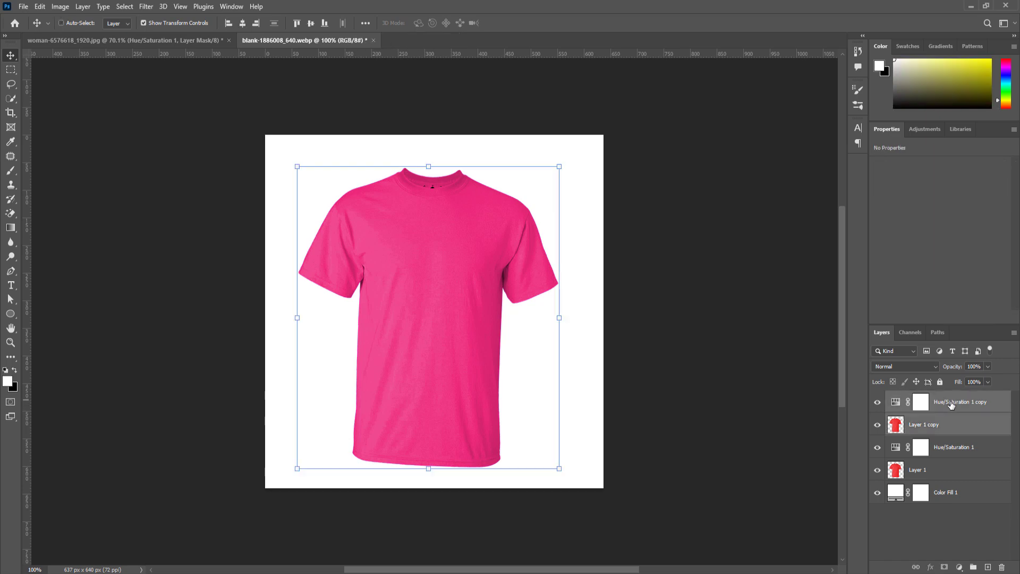
key("ctrl+j")
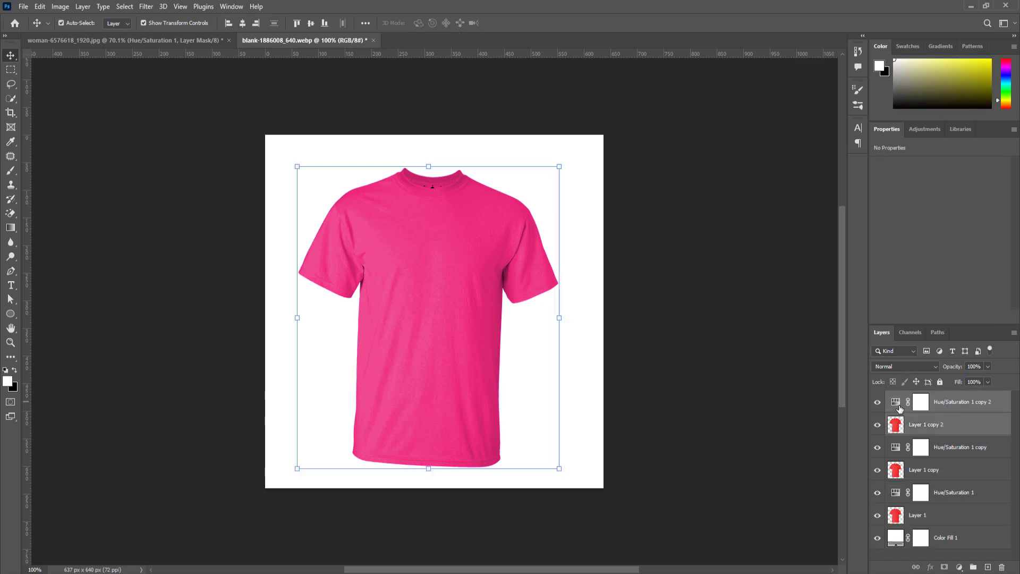
left_click(921, 402)
left_click_drag(924, 211, 984, 215)
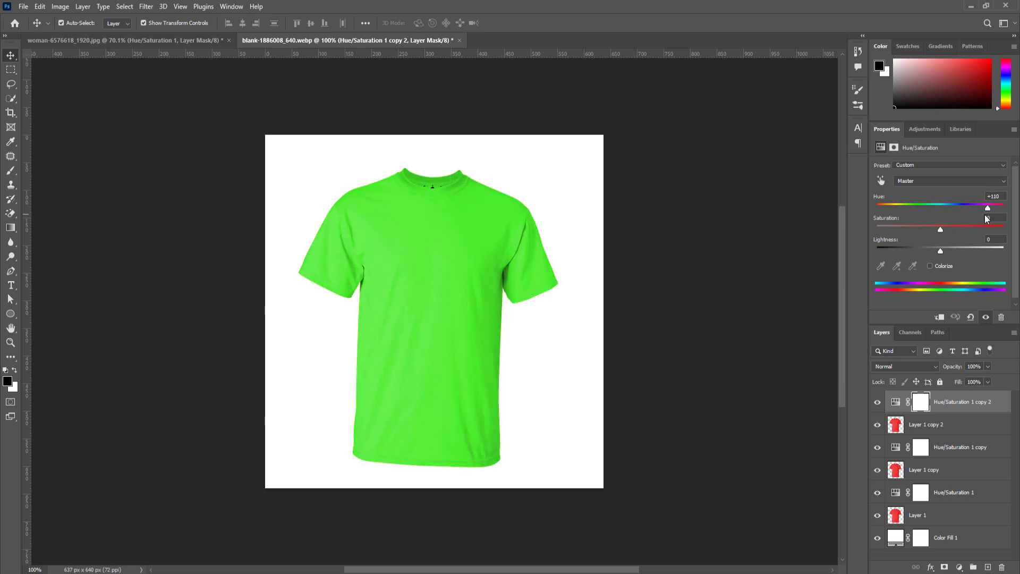
left_click(734, 271)
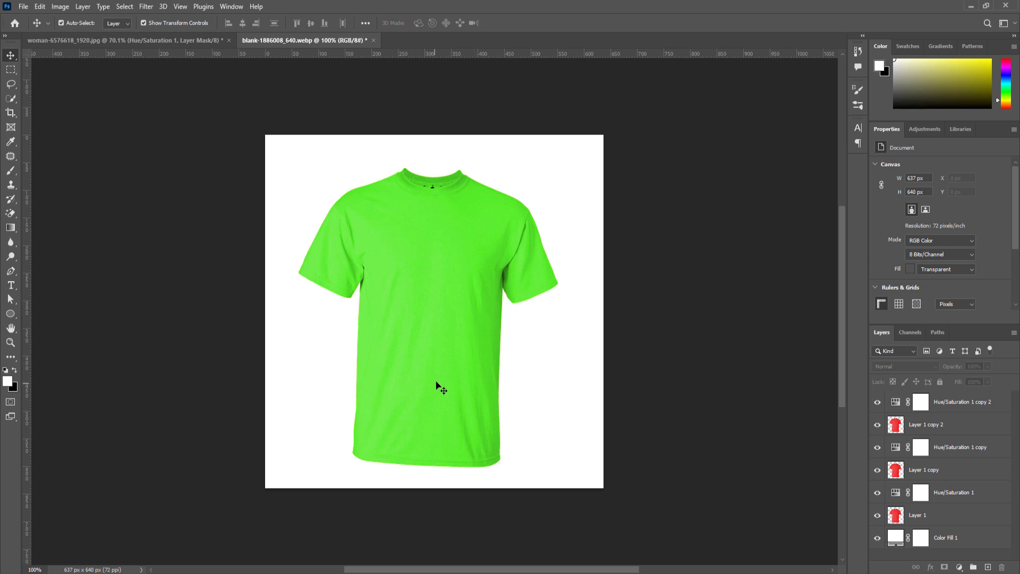
Lower the Saturation of the topmost Hue/Saturation adjustment to about -82 to mute the green shirt.
left_click(902, 408)
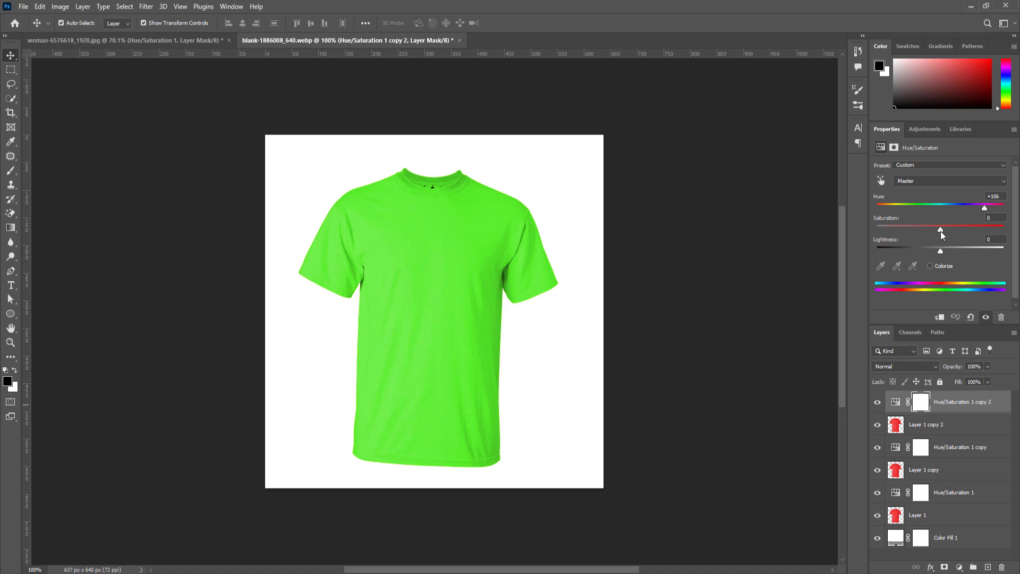
left_click_drag(941, 234, 887, 242)
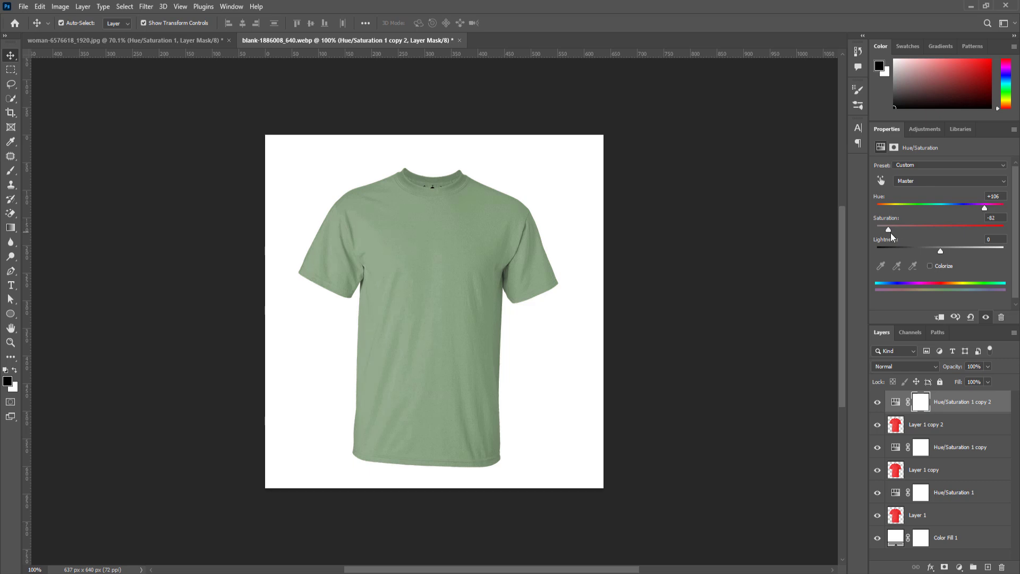
Set the topmost Hue/Saturation adjustment to Hue -153 and Saturation +26 to turn the shirt bright blue.
left_click_drag(887, 230, 1015, 252)
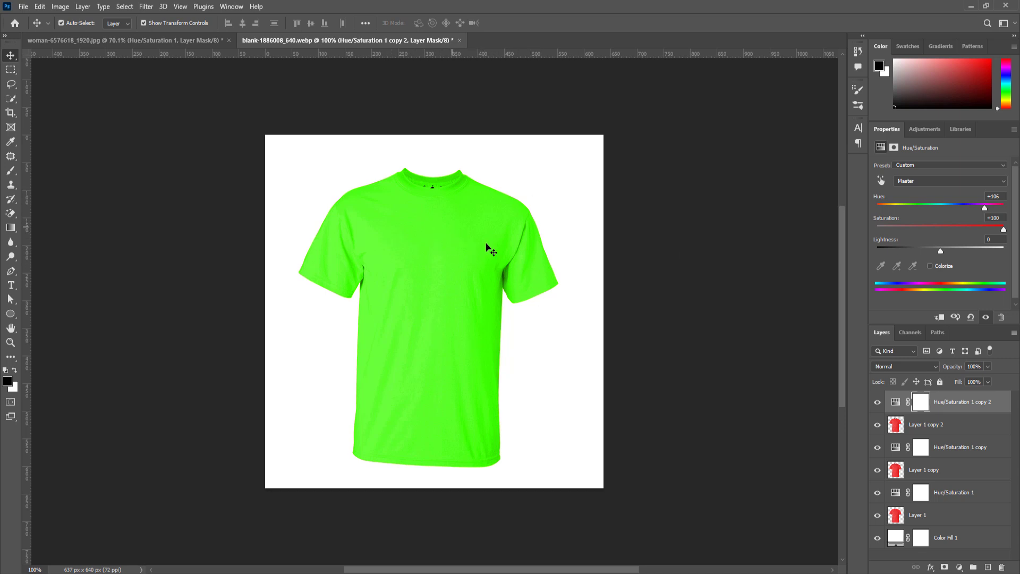
left_click_drag(984, 234, 926, 253)
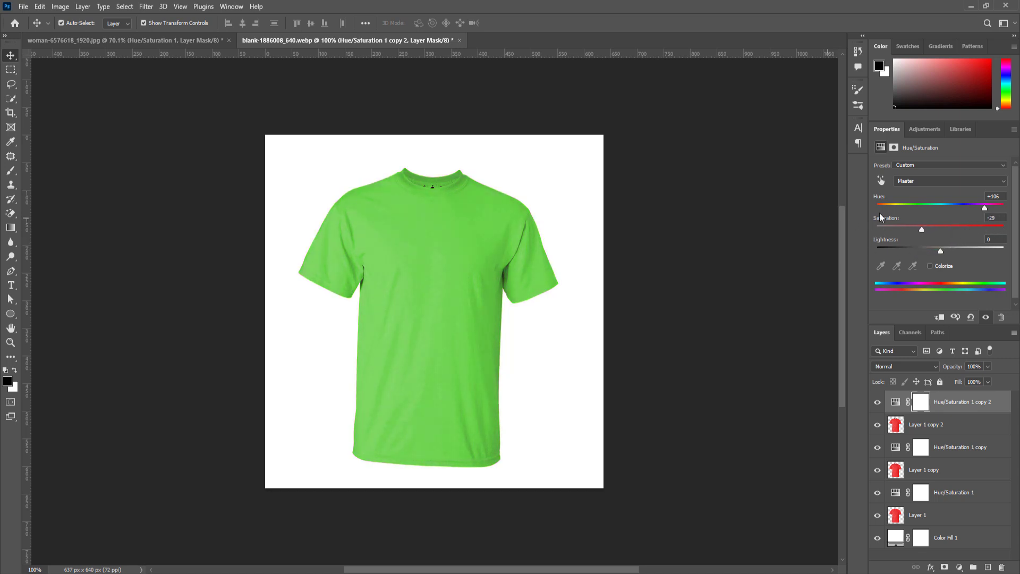
left_click(922, 208)
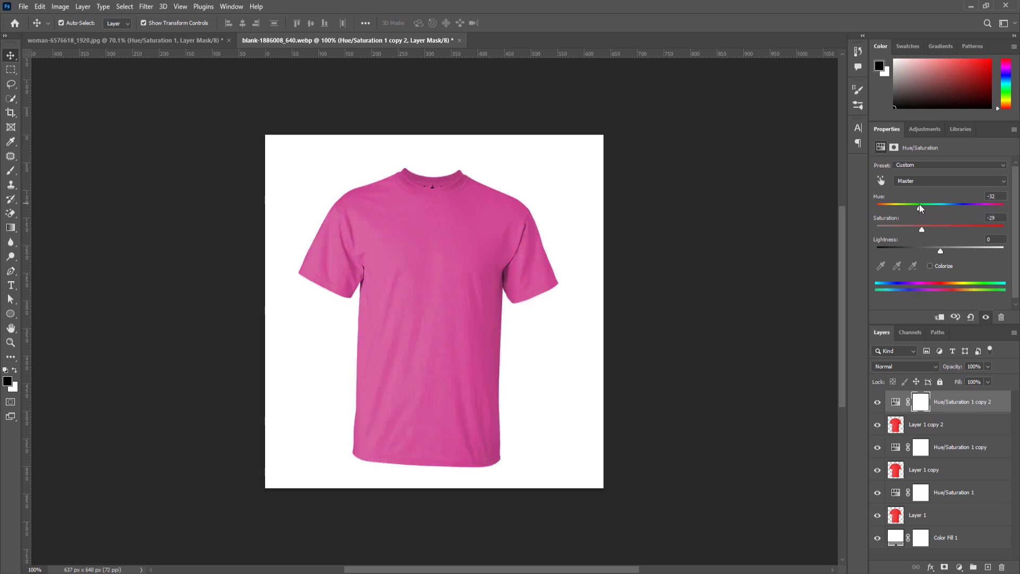
left_click_drag(906, 208, 884, 209)
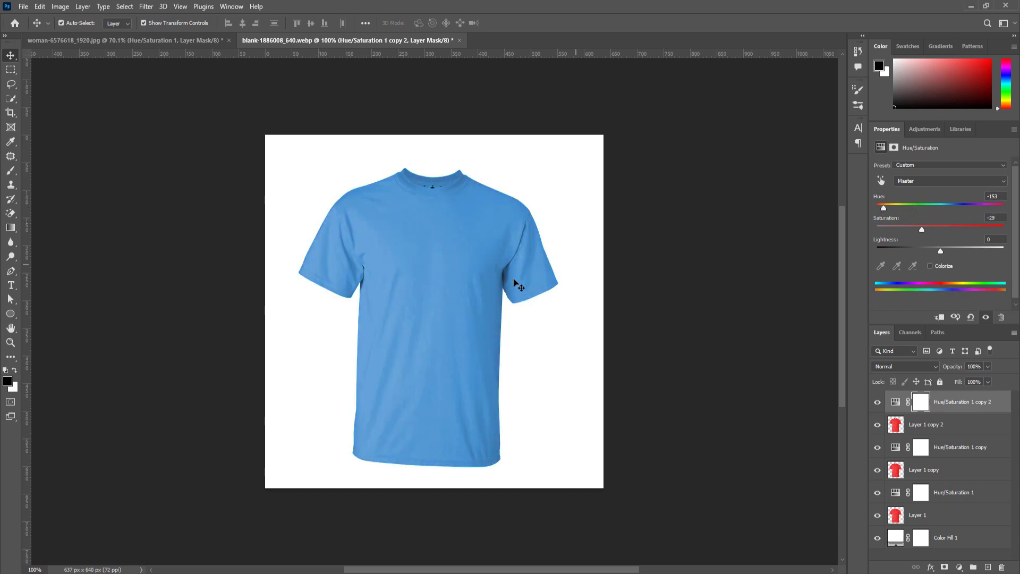
left_click_drag(920, 227, 955, 232)
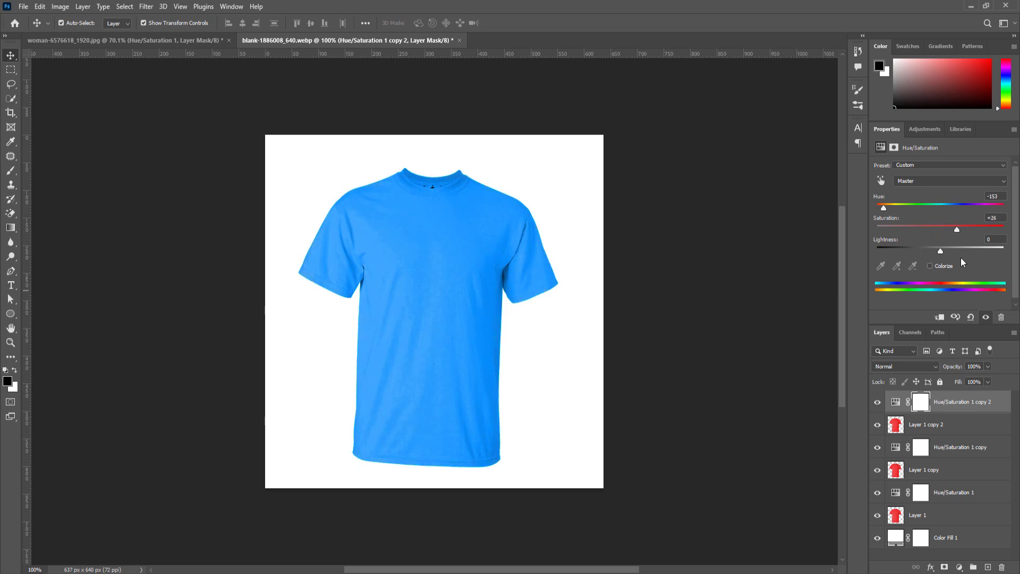
mouse_move(941, 252)
left_mouse_down()
mouse_move(925, 254)
mouse_move(947, 252)
left_mouse_up()
Add a new Hue/Saturation adjustment layer above the blue shirt and set its Hue to +65 and Saturation to -82 for a muted purple.
left_click(927, 132)
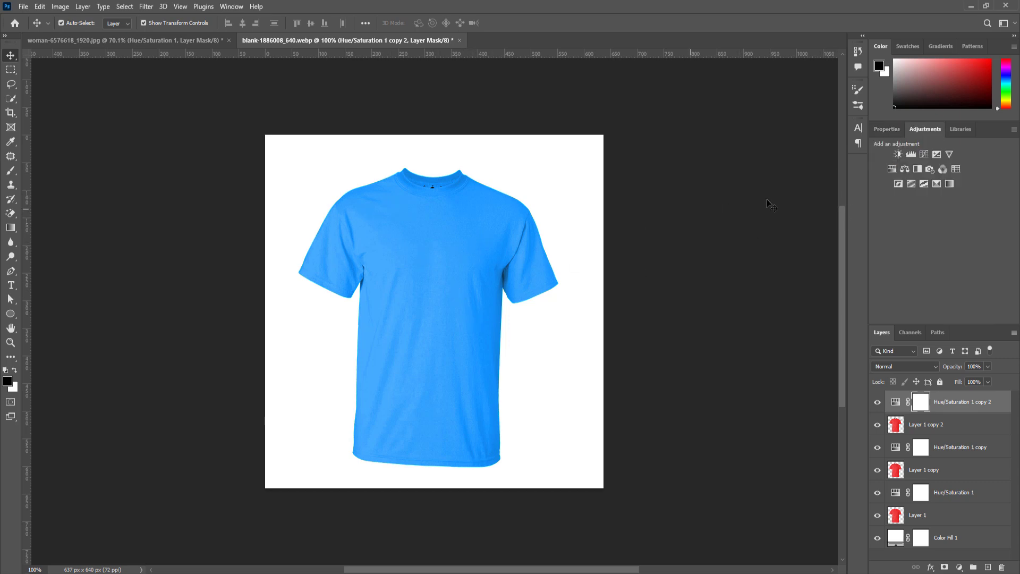
left_click(893, 170)
left_click_drag(939, 206, 890, 222)
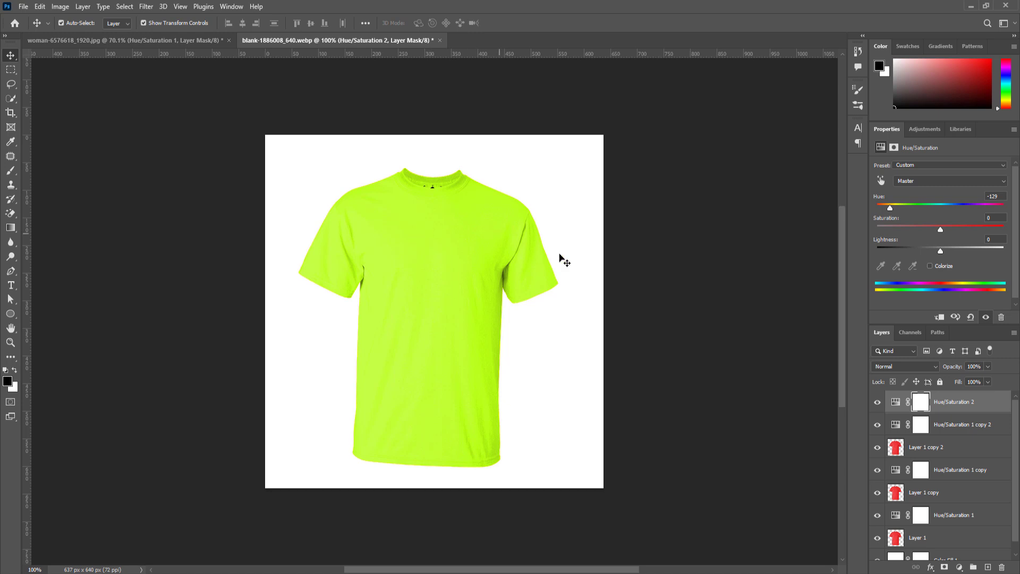
left_click_drag(941, 229, 913, 229)
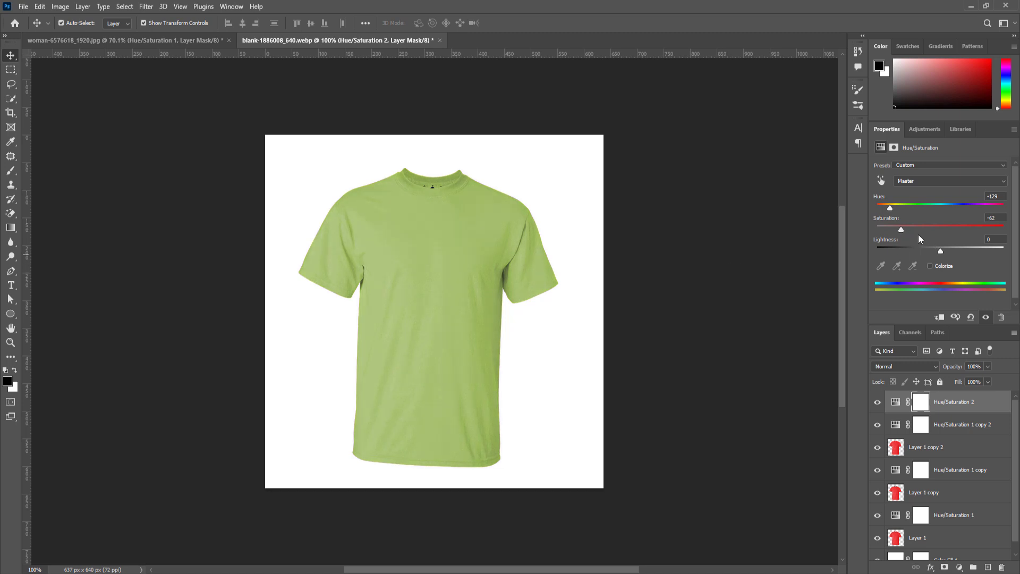
left_click_drag(918, 229, 949, 230)
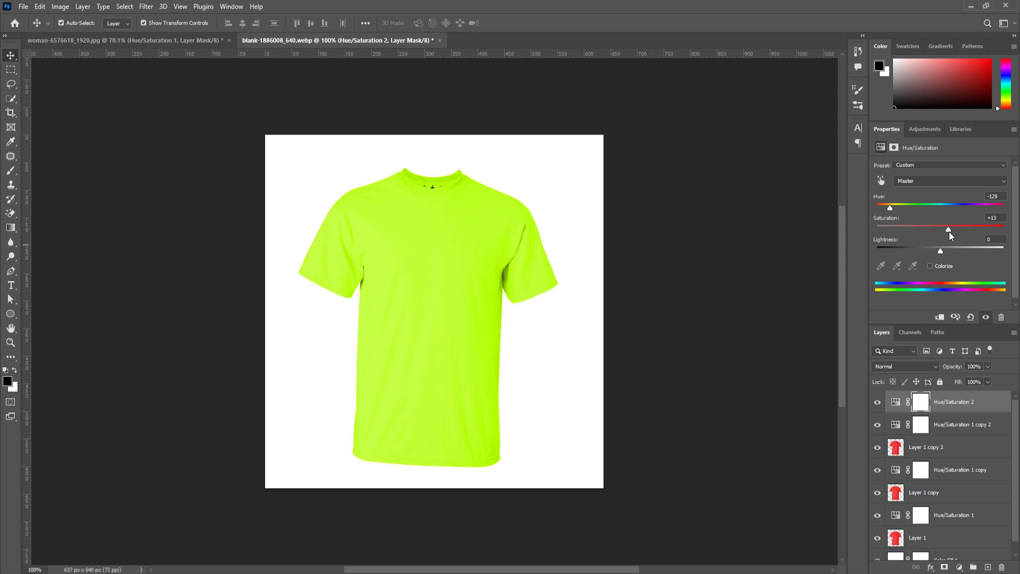
left_click_drag(949, 231, 961, 208)
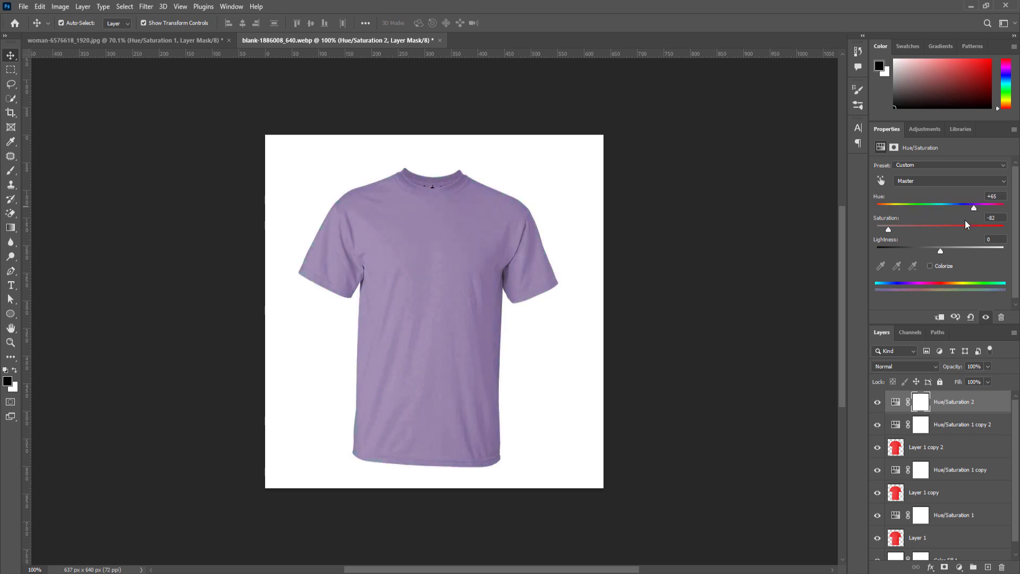